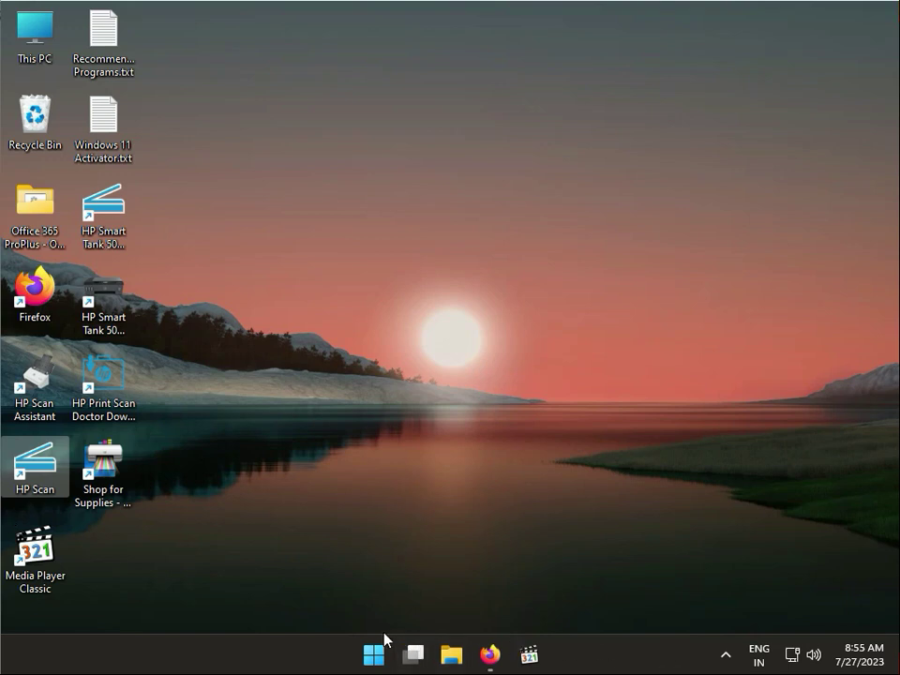
Step: Switch to Firefox, replace the old HP page with a new tab, and search for "hp smart tank 675 driver"
click(490, 655)
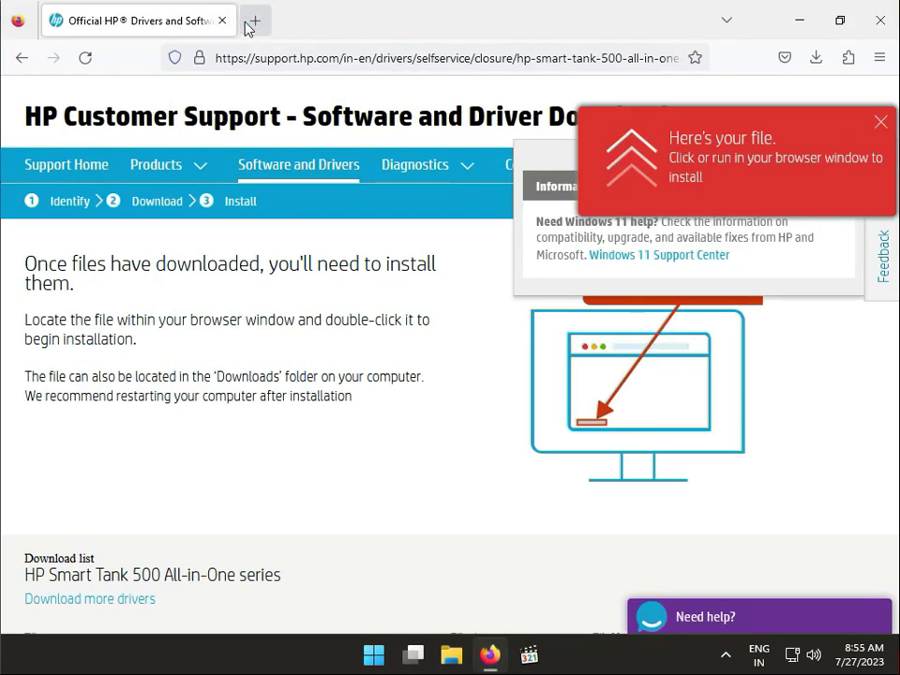
click(253, 20)
click(223, 21)
click(279, 260)
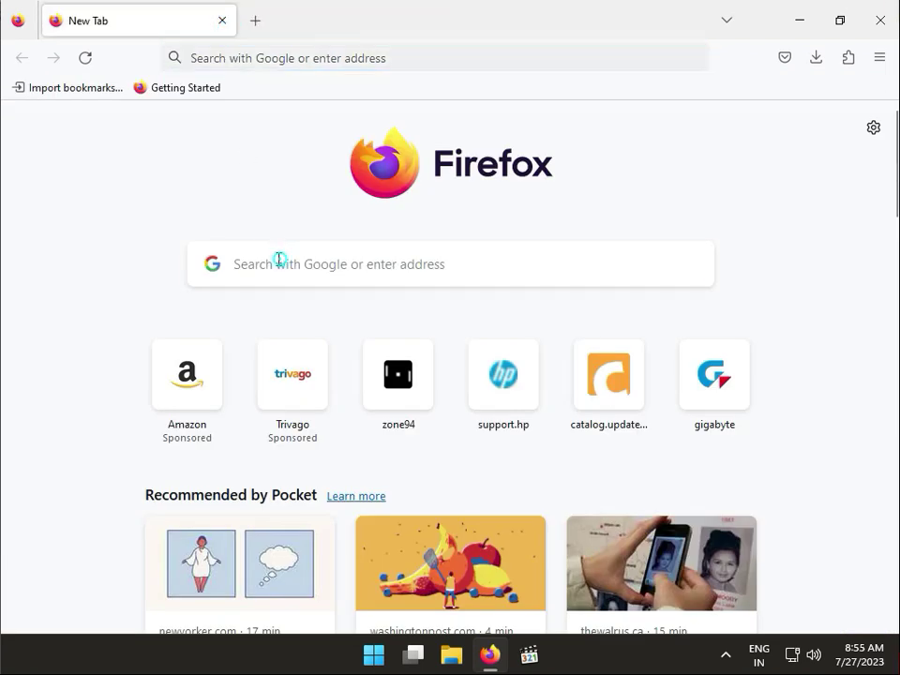
text(hp)
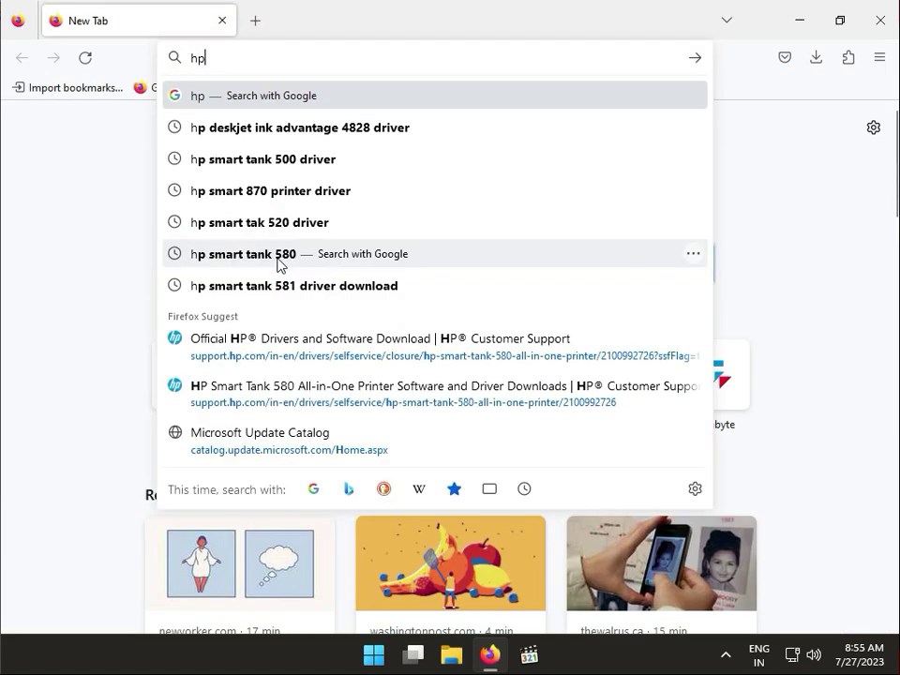
text( smart )
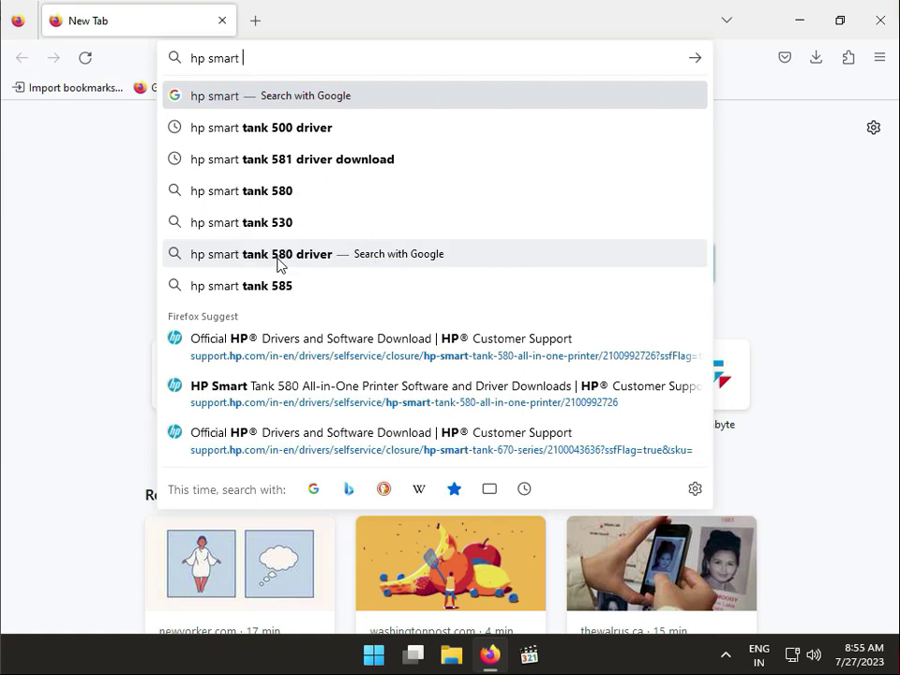
text(tank)
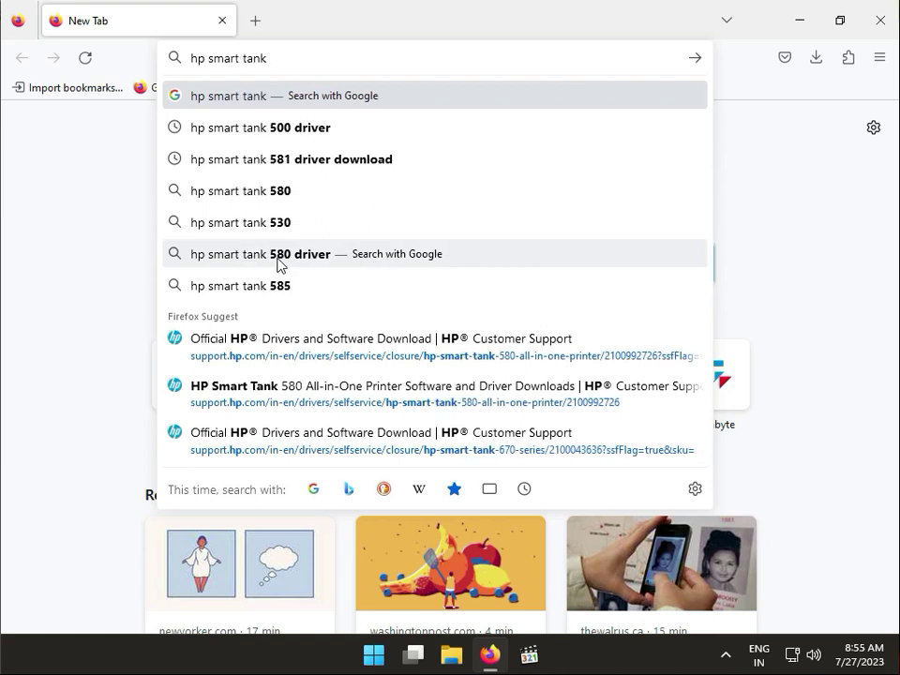
text( 67)
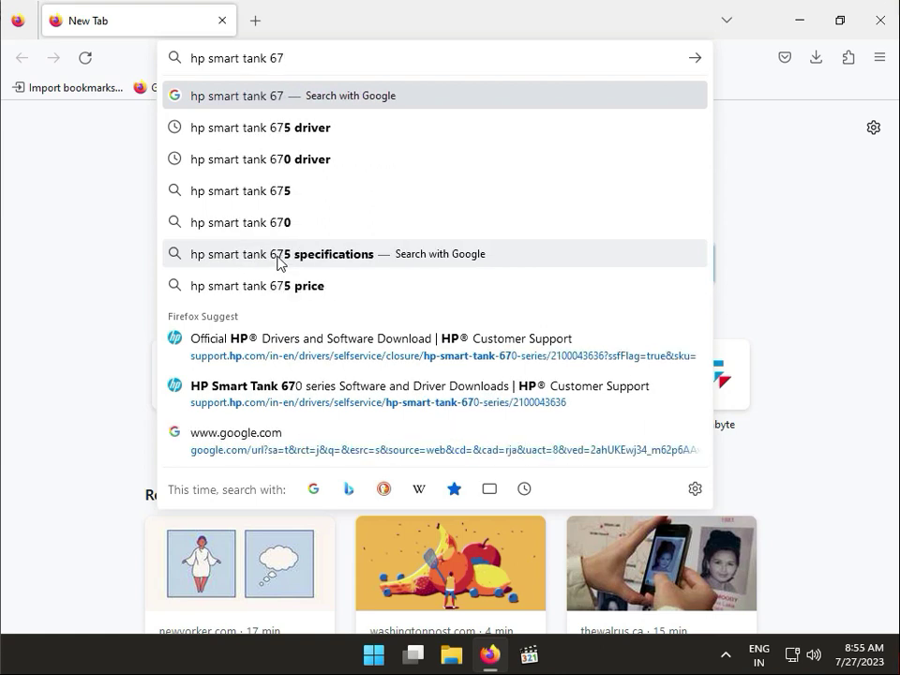
text(5)
key(Down)
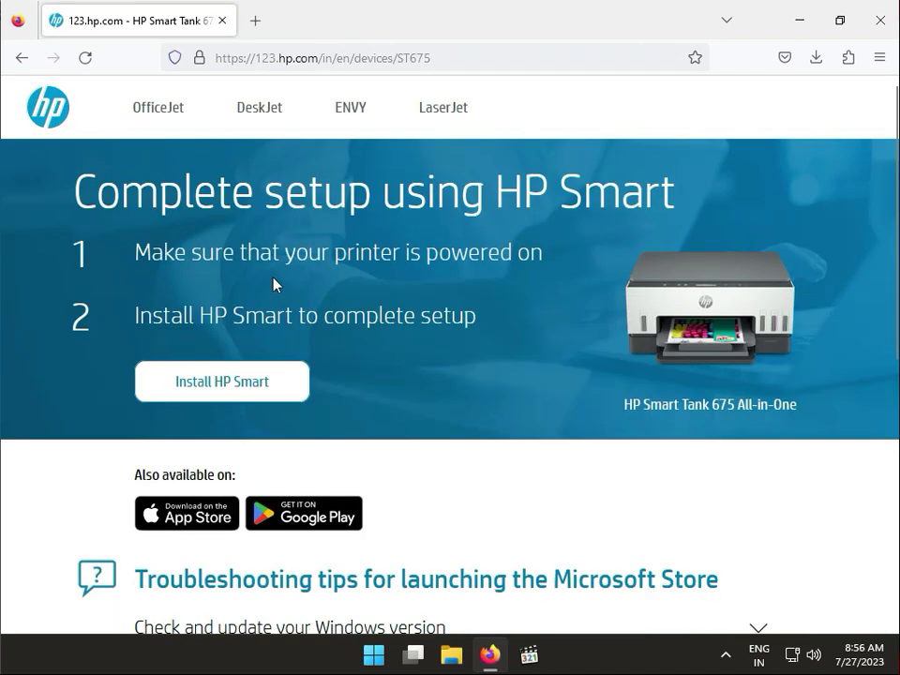
Step: Return from the HP Smart setup page to the Google results and refine the search to "hp smart tank 675 printer driver"
scroll(419, 409, down, 7)
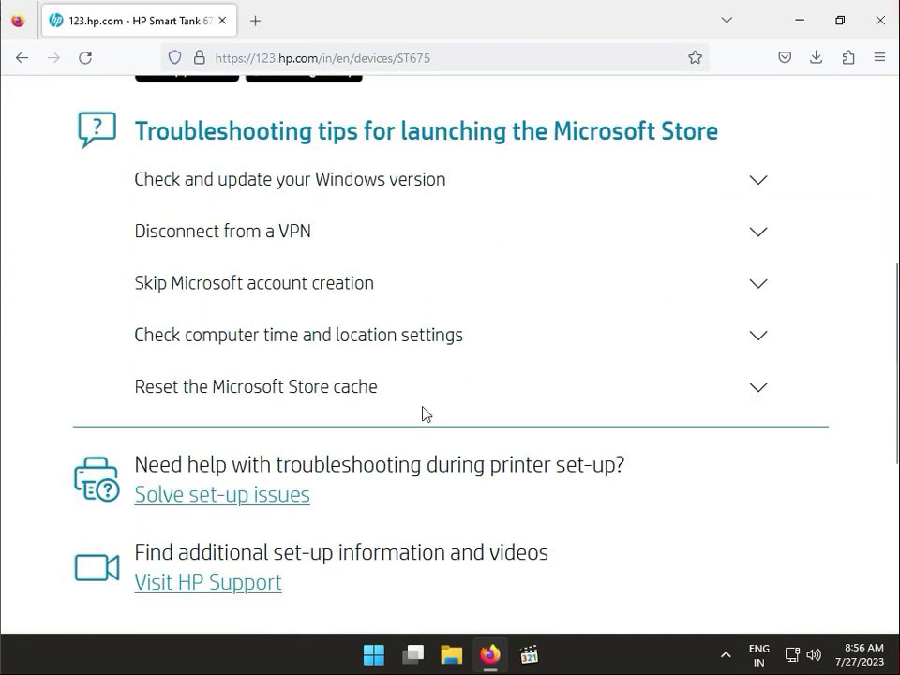
click(16, 56)
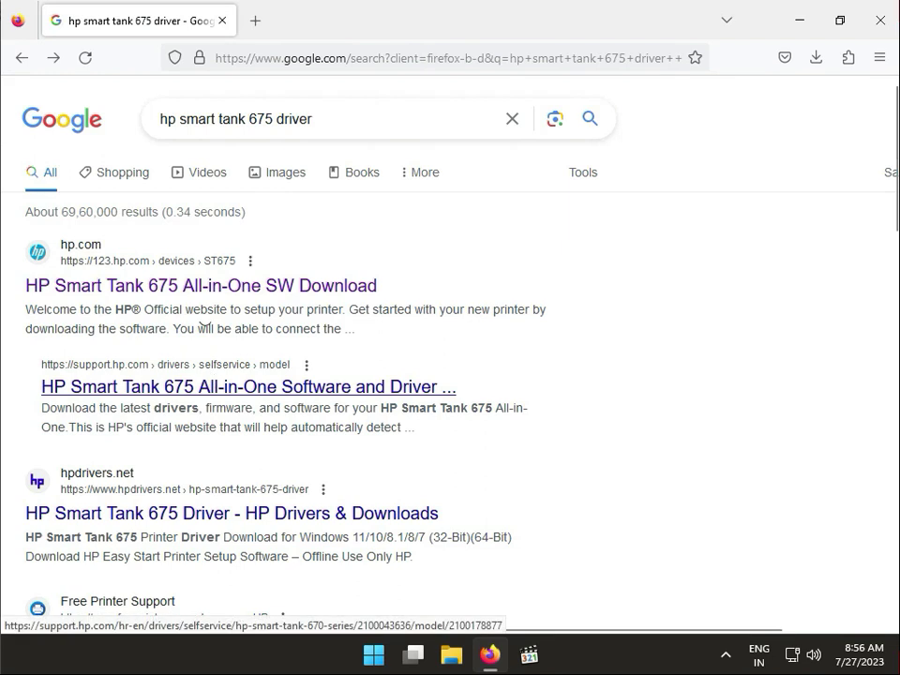
click(270, 135)
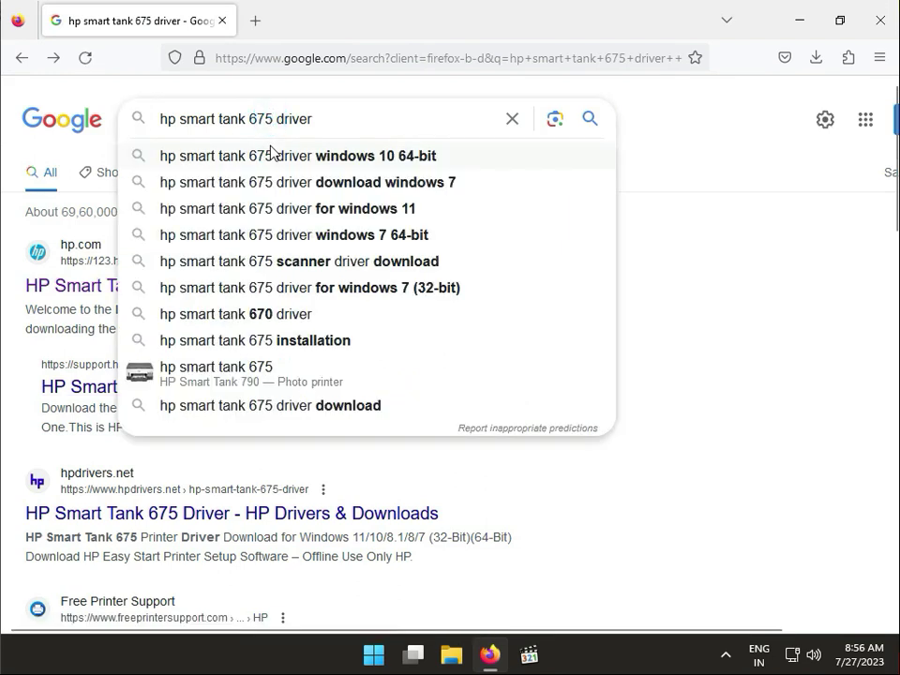
text(printer)
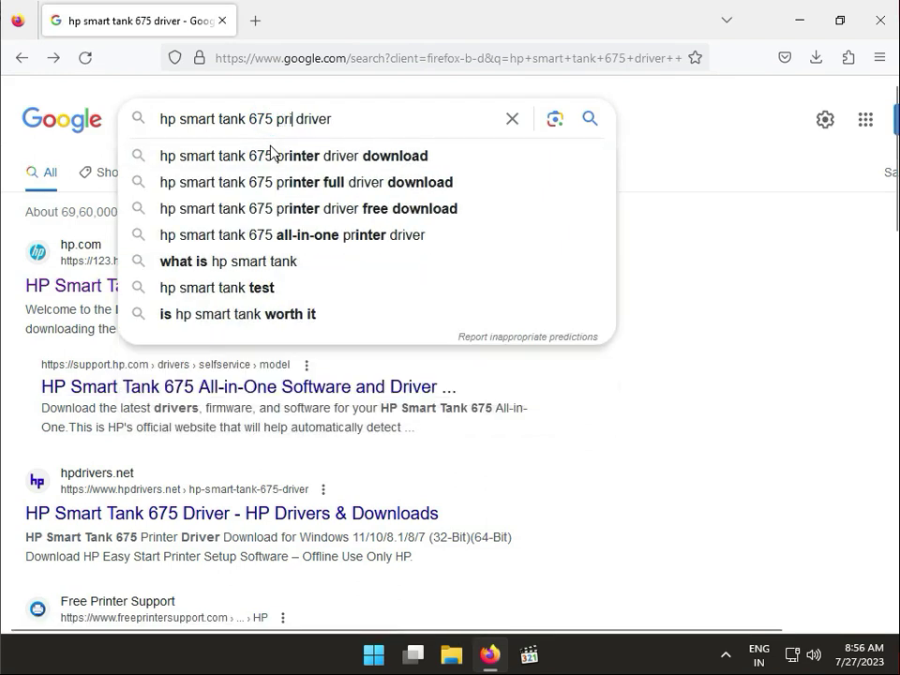
click(270, 153)
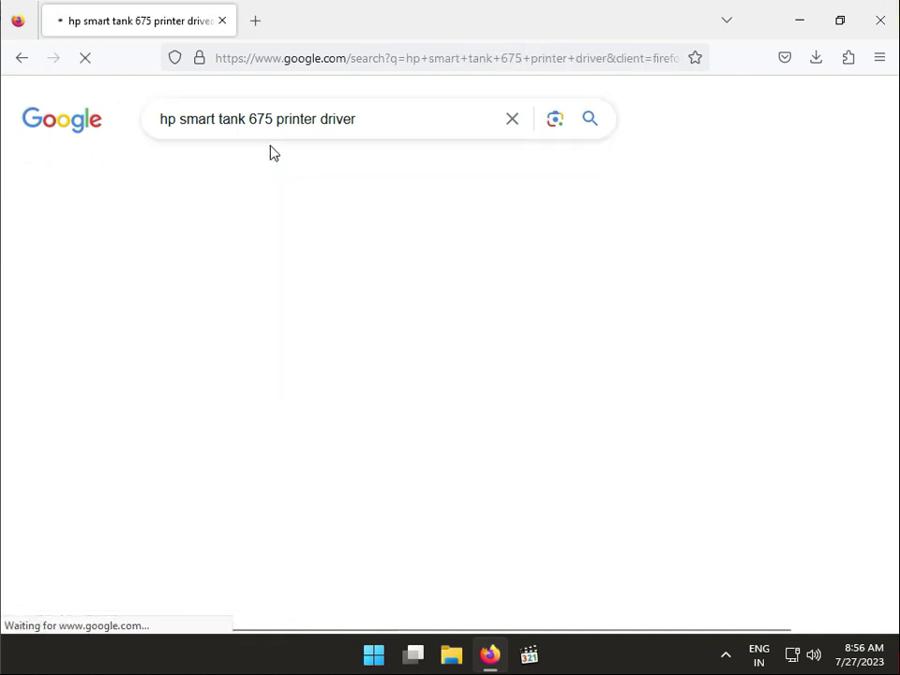
Step: Open HP's Smart Tank 675 All-in-One software and driver page and change the preferred operating system version to Windows 11
drag(232, 286, 319, 405)
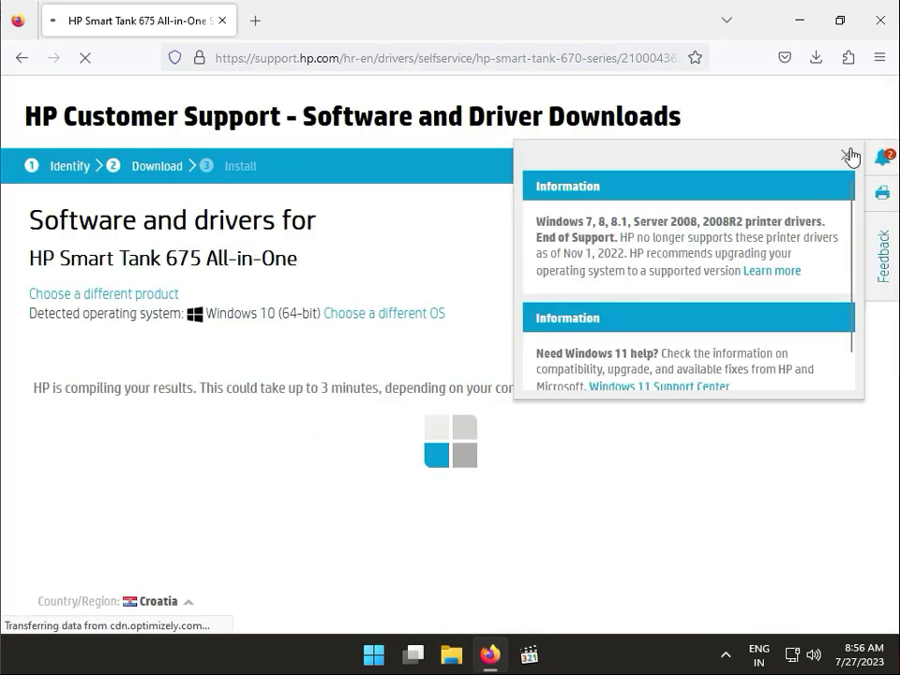
click(849, 155)
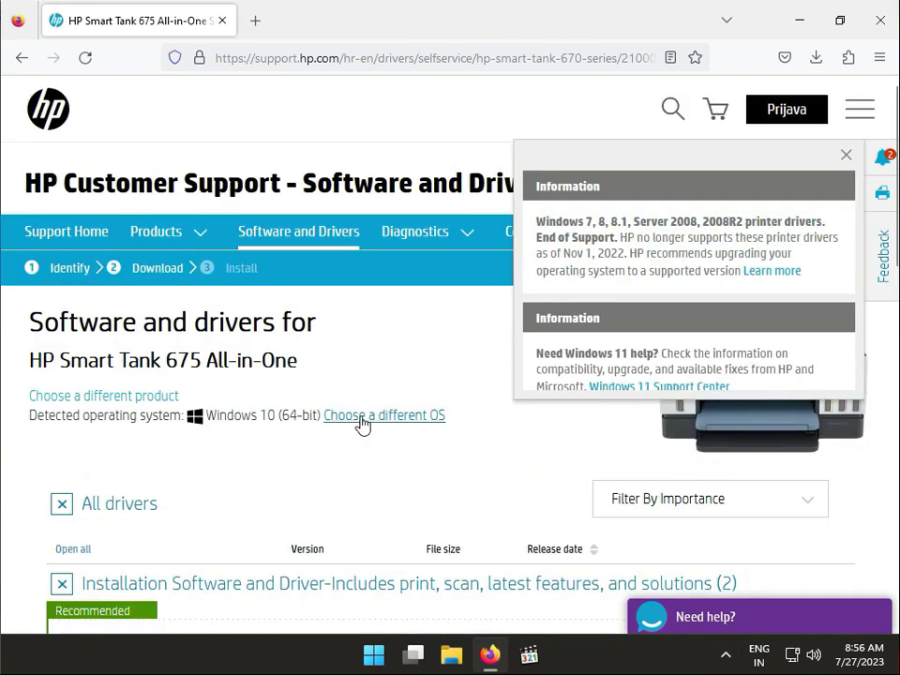
click(363, 422)
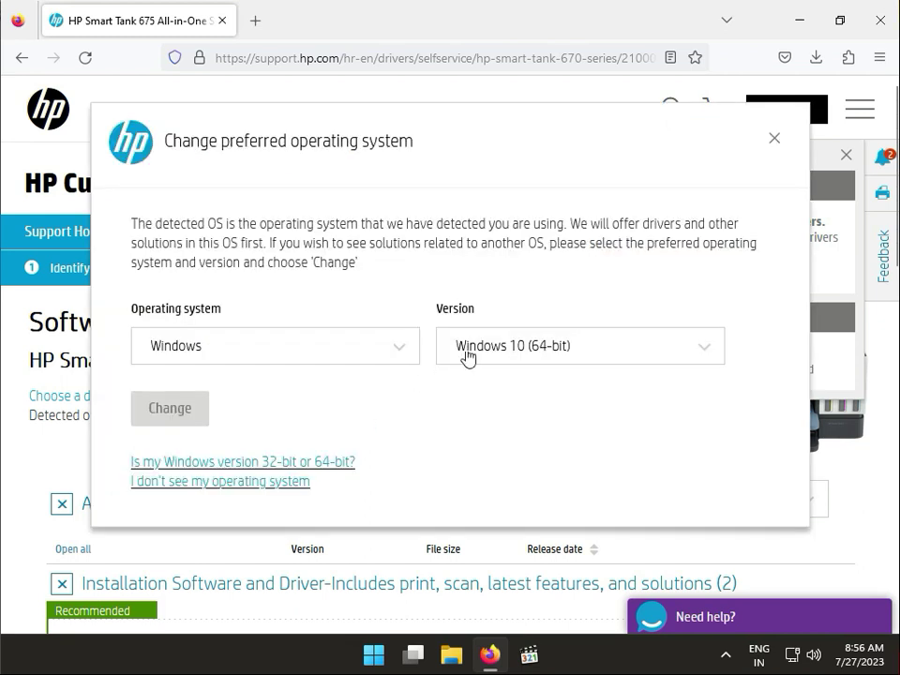
click(519, 343)
click(482, 422)
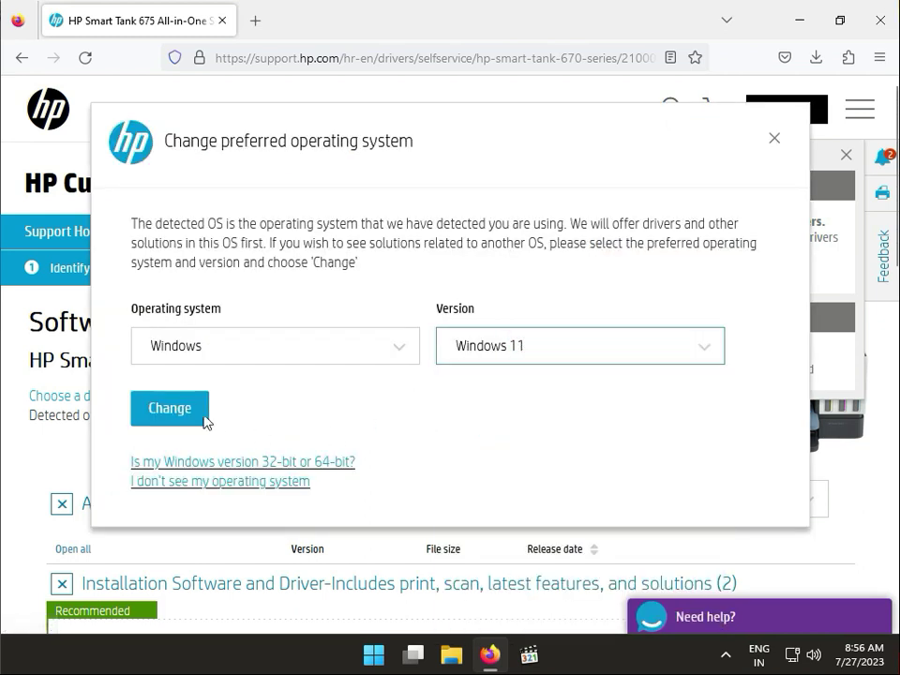
click(172, 407)
Step: Download the HP Universal Scan - Basic Feature Software and Driver from the Basic Drivers group under Driver-Universal Scan Driver
scroll(299, 504, down, 4)
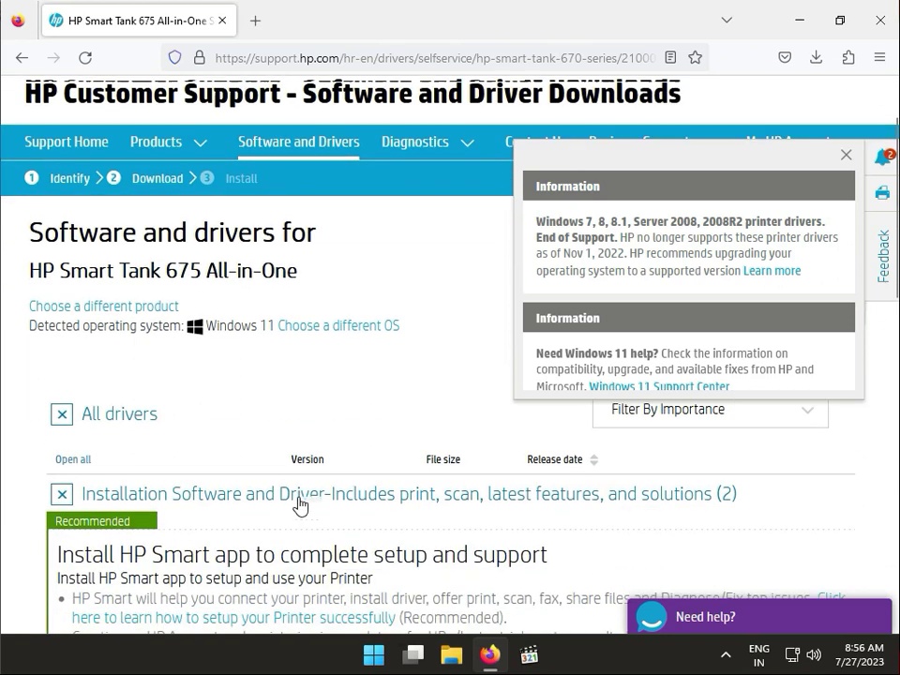
scroll(299, 505, down, 5)
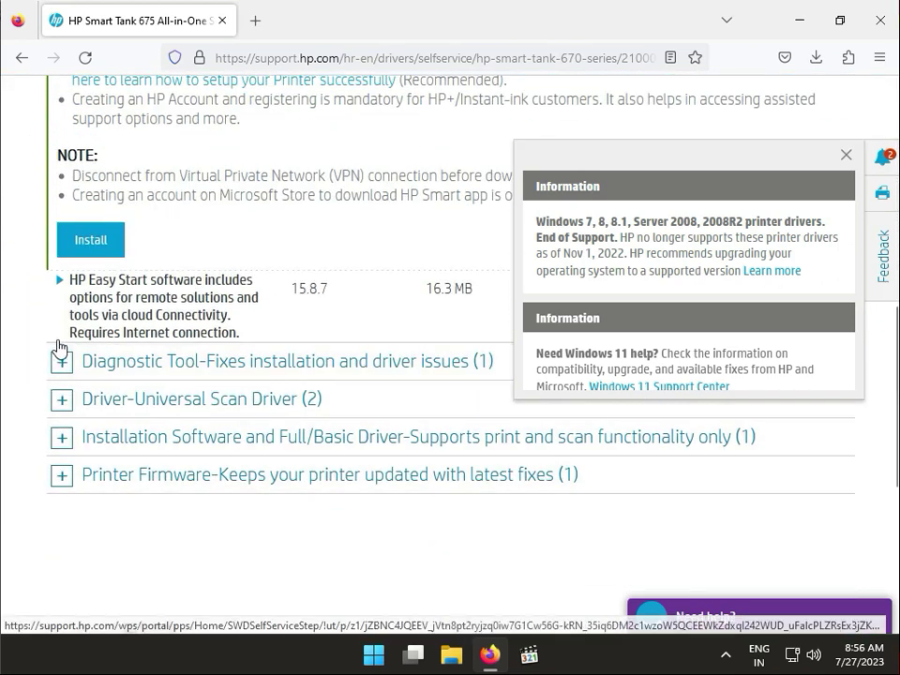
click(58, 402)
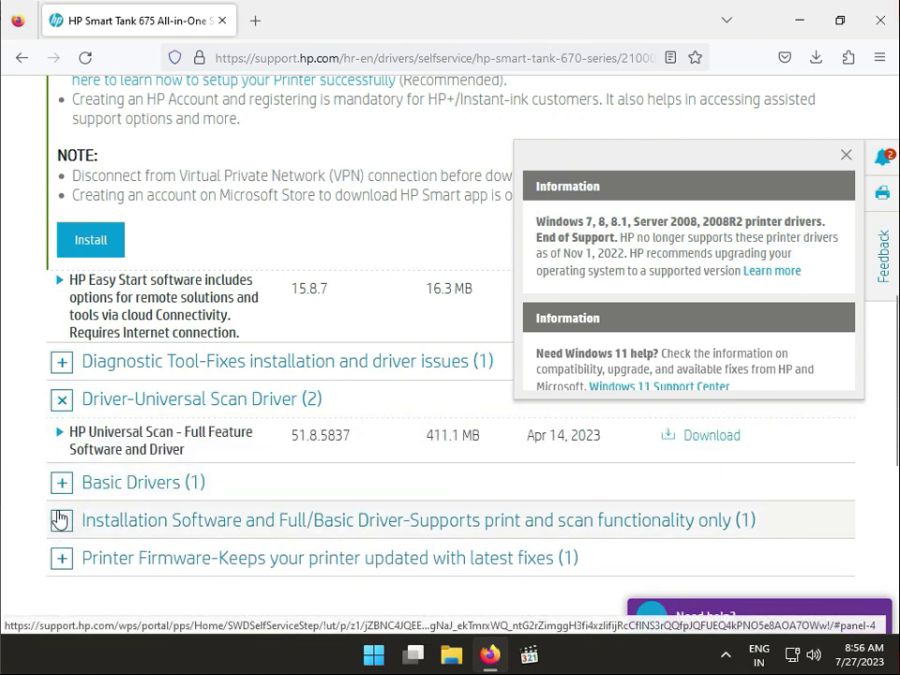
click(63, 484)
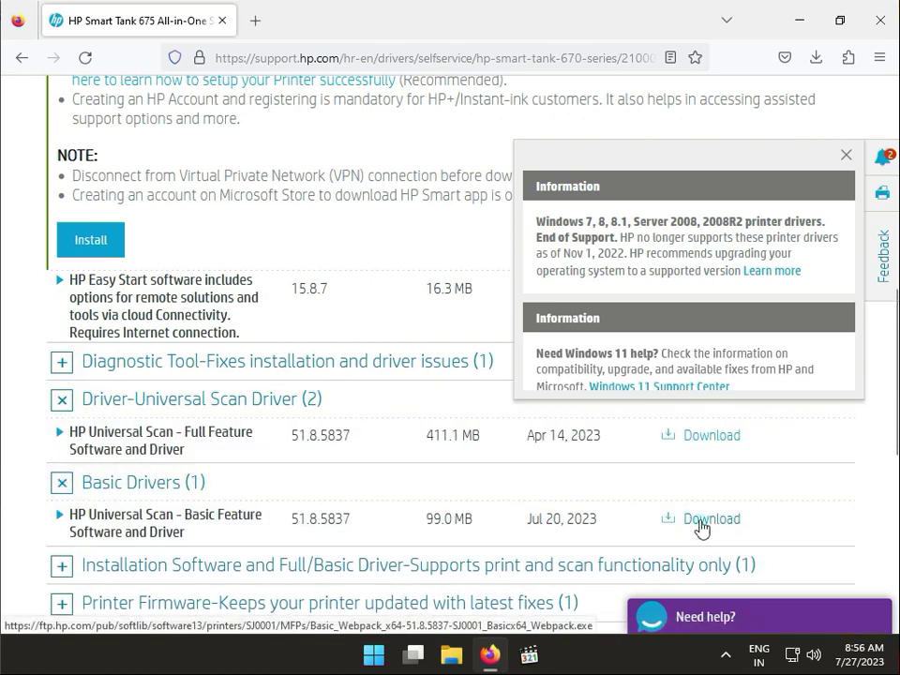
click(699, 521)
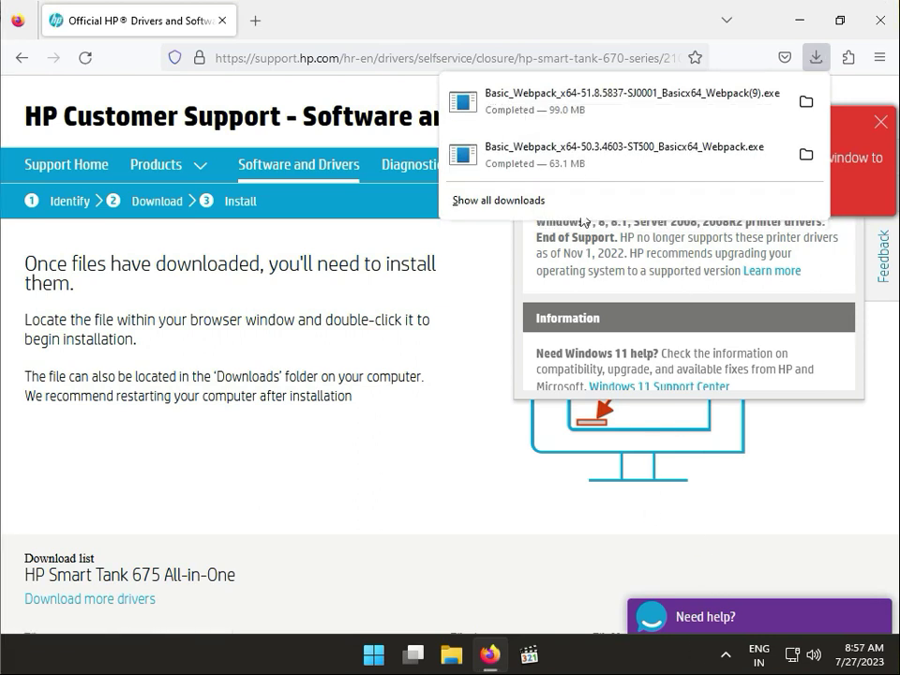
Step: Run the downloaded Basic_Webpack_x64-51.8.5837 installer, allow it to make changes to the device, and continue past the start page
click(566, 102)
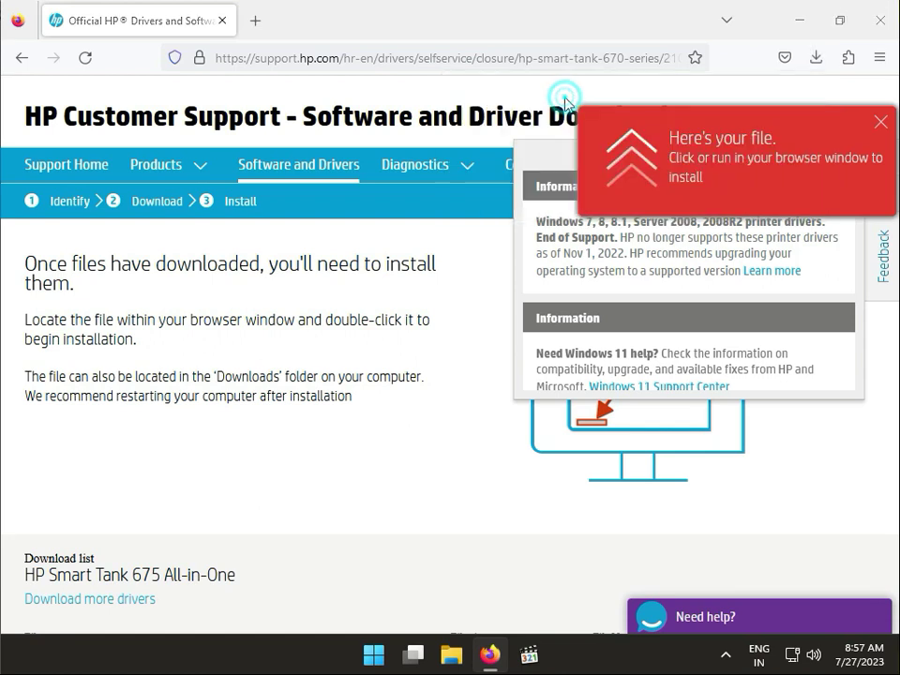
click(799, 26)
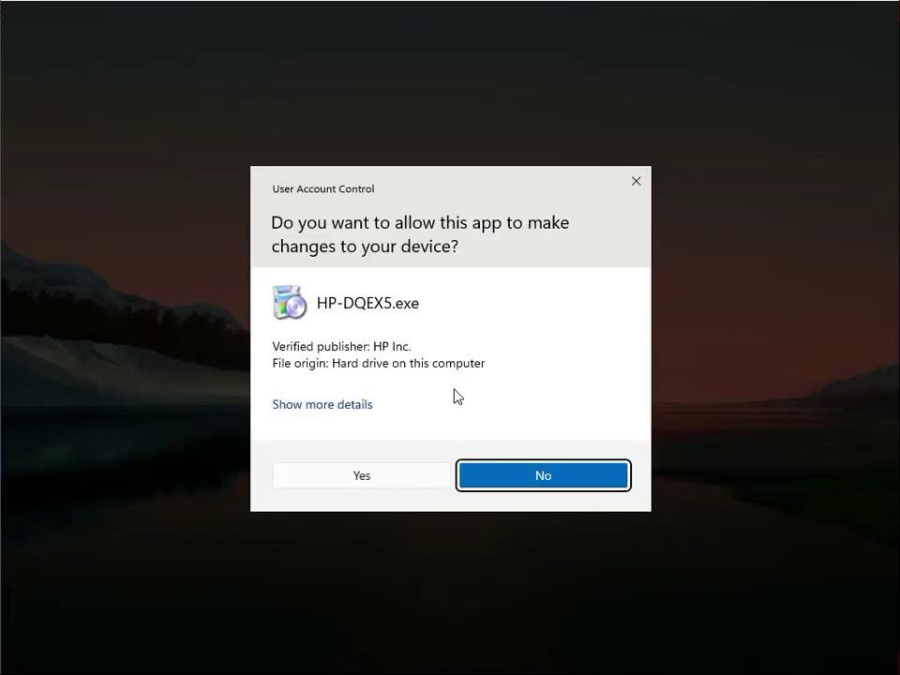
click(341, 476)
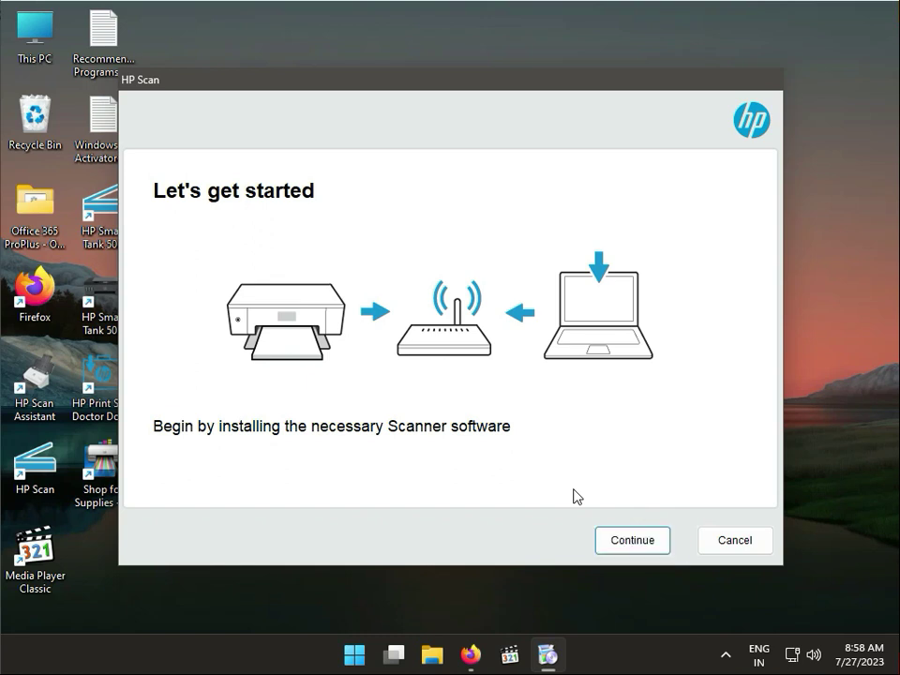
click(625, 544)
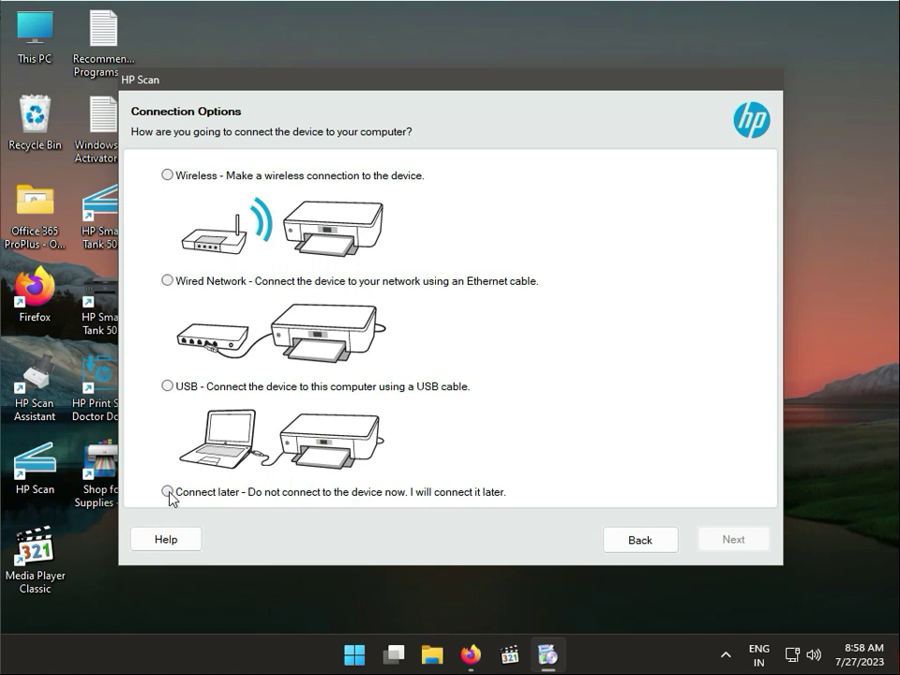
Step: Choose Wired Network as the device connection option and proceed past the Ethernet connection instructions
click(167, 387)
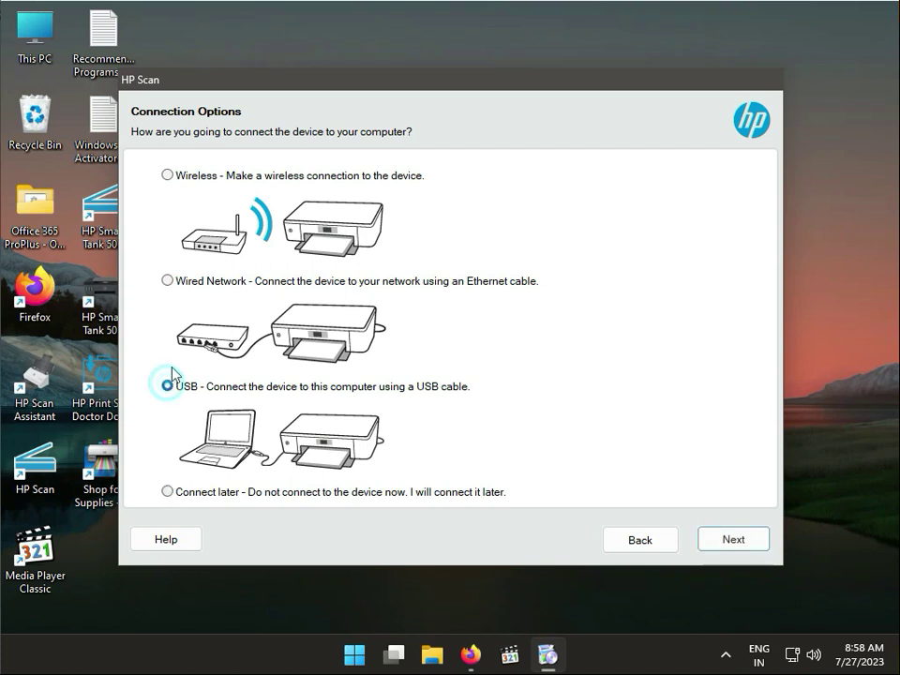
click(167, 281)
click(167, 174)
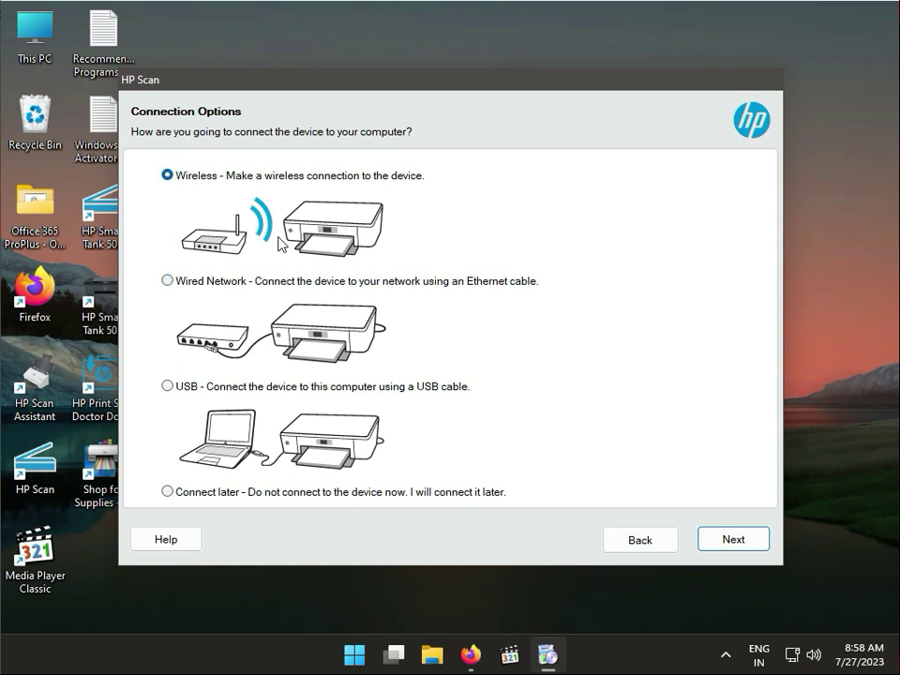
click(181, 283)
click(752, 548)
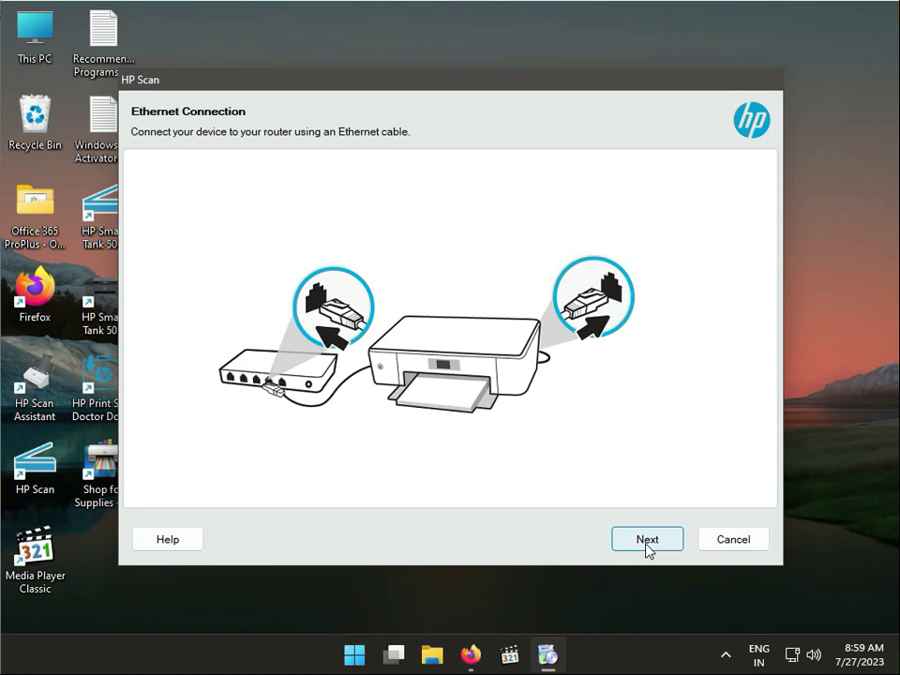
click(647, 544)
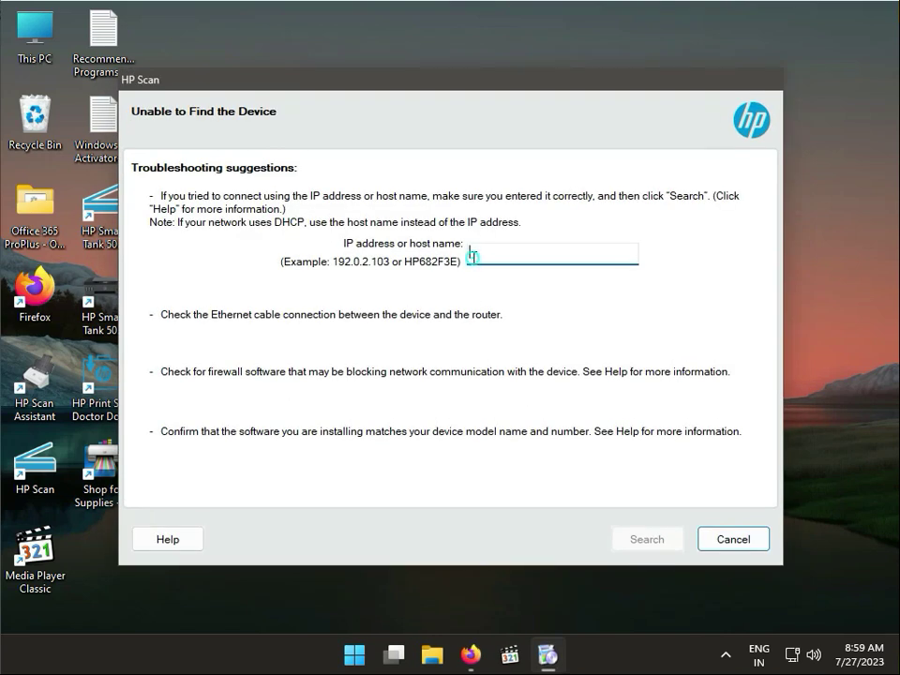
Step: Enter 192.168.0.20 as the device's IP address and start the search for it on the network
text(192.168.0.20)
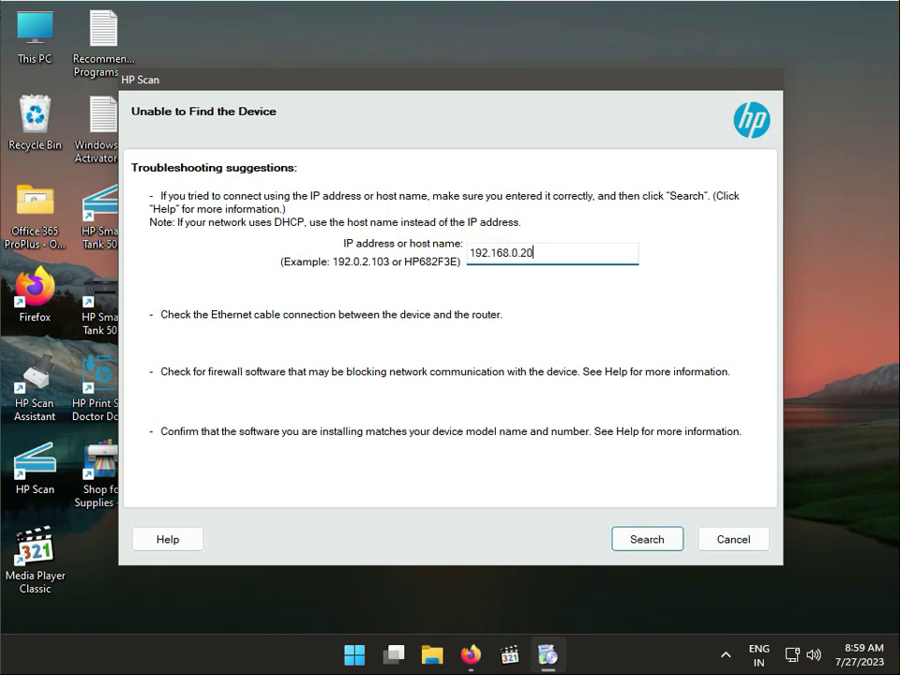
drag(541, 258, 454, 267)
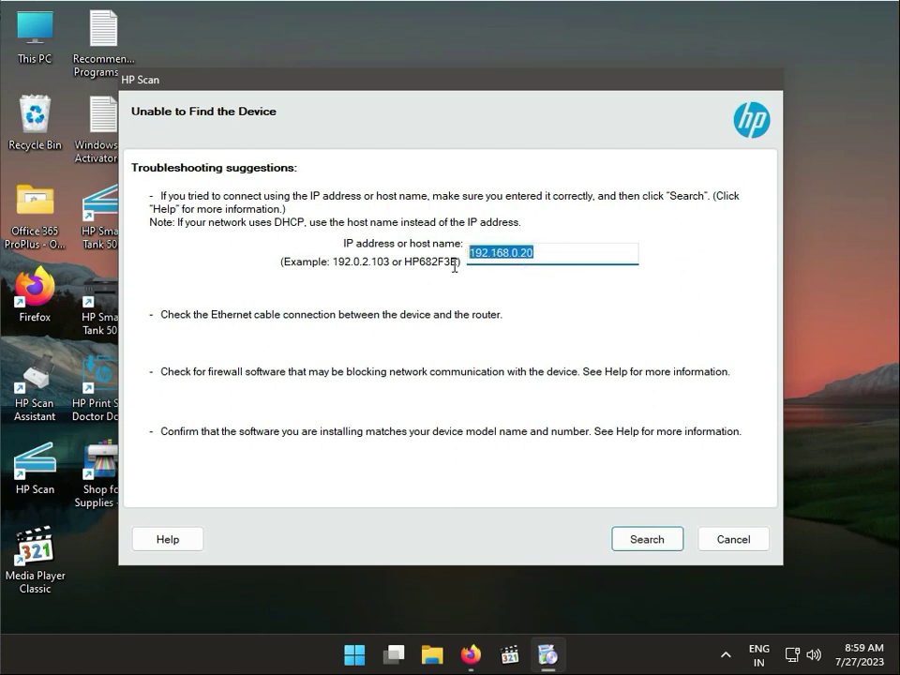
click(655, 541)
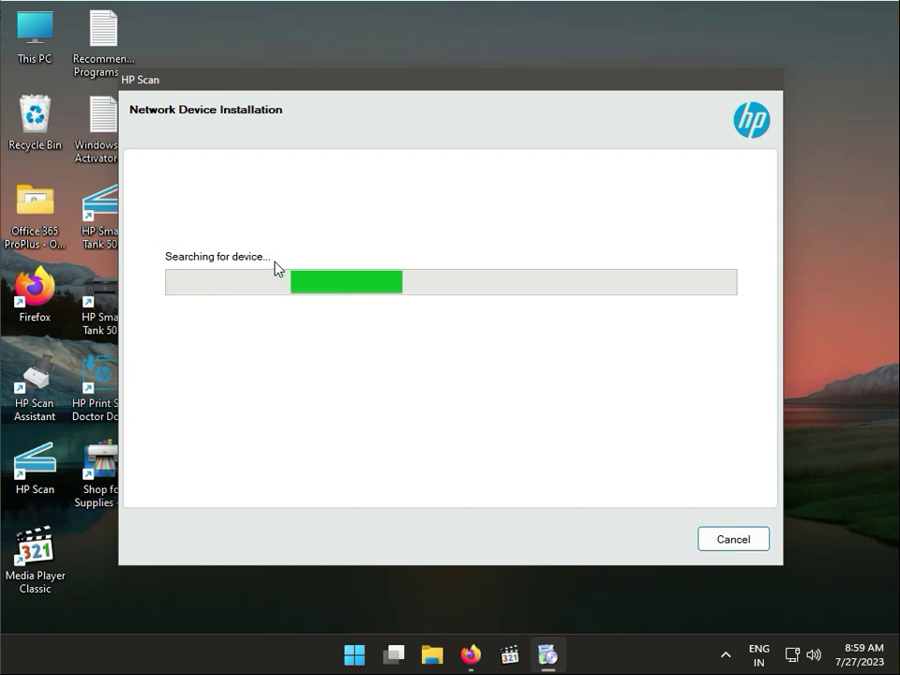
mouse_move(547, 657)
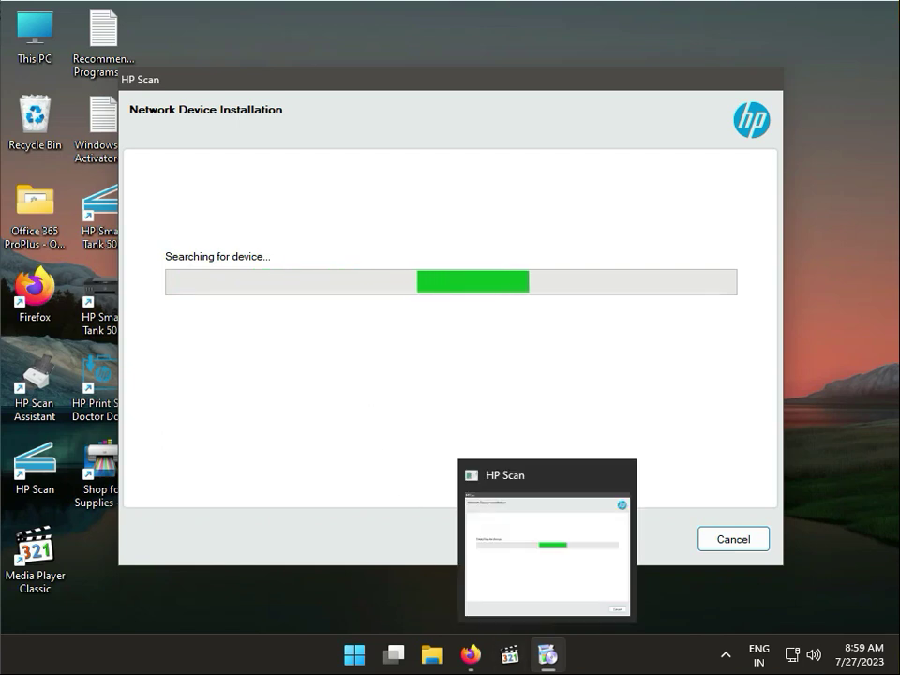